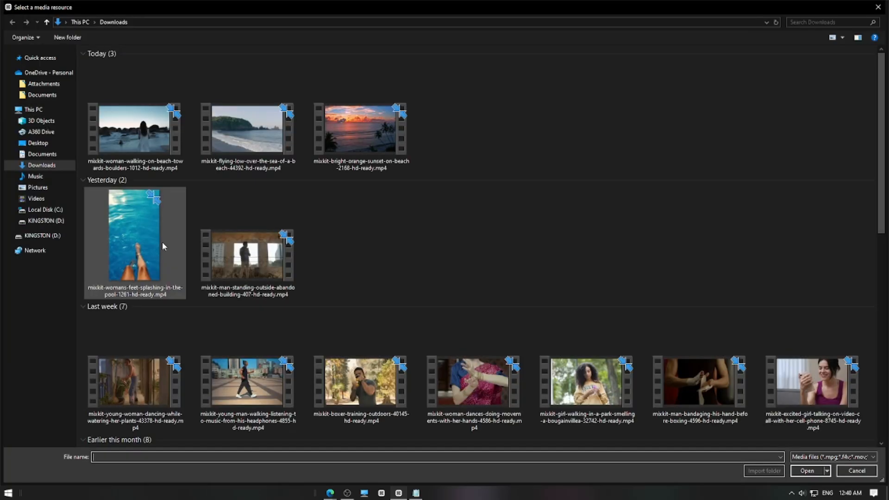
- Import mixkit-woman-walking-on-beach-towards-boulders-1012-hd-ready.mp4 and place it at the start of the timeline
{"action": "double_click", "coordinate": [155, 159]}
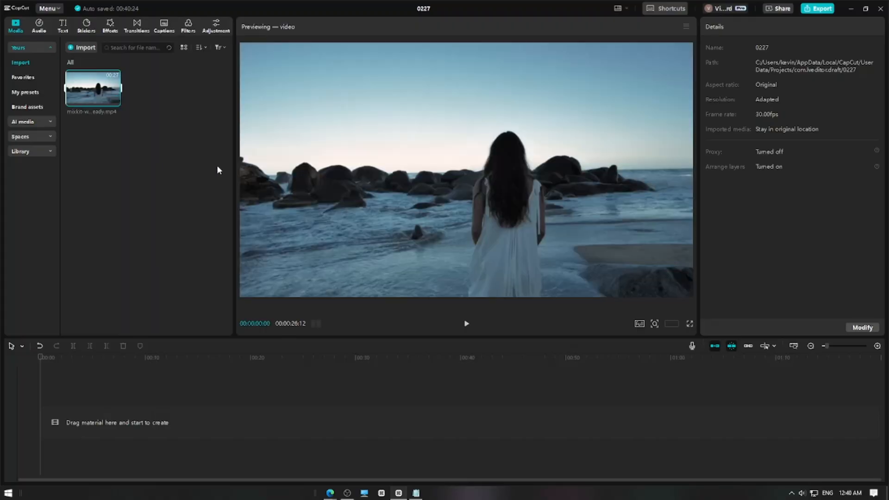
{"action": "left_click", "coordinate": [114, 101]}
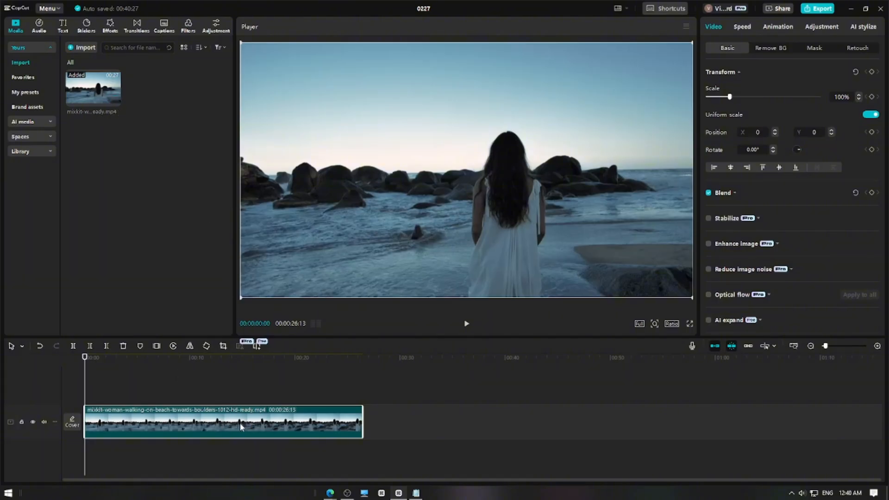
- Browse the Trending, Interaction and Mood categories of the sound effects library
{"action": "left_click", "coordinate": [42, 26]}
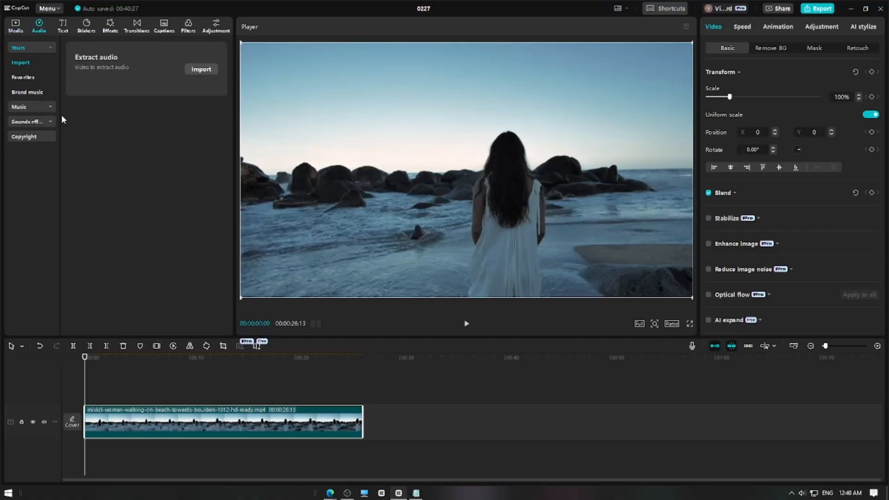
{"action": "left_click", "coordinate": [36, 122]}
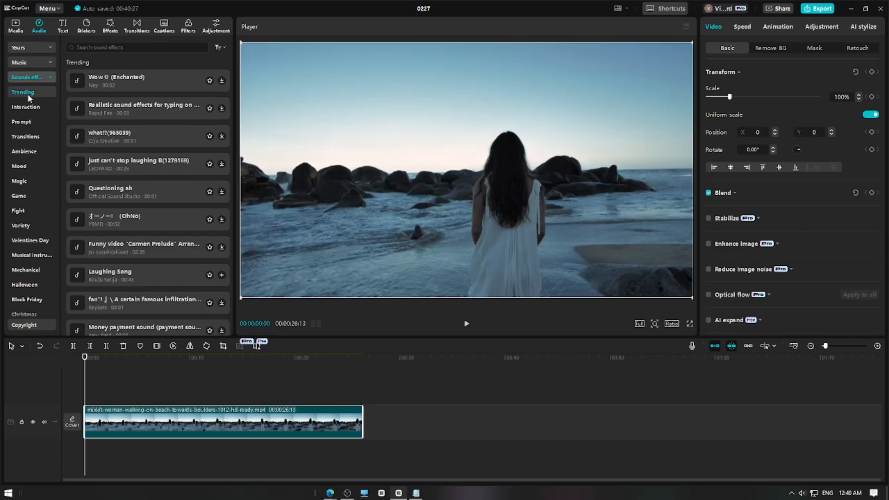
{"action": "left_click", "coordinate": [40, 109]}
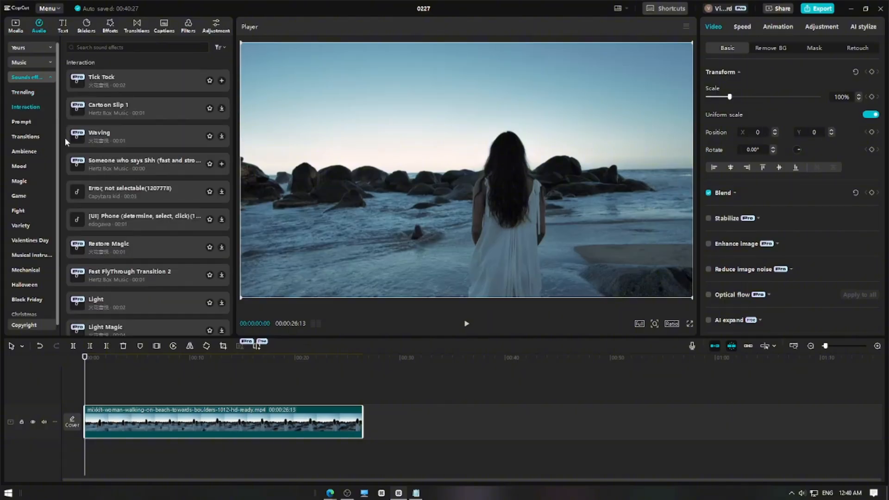
{"action": "left_click", "coordinate": [32, 166]}
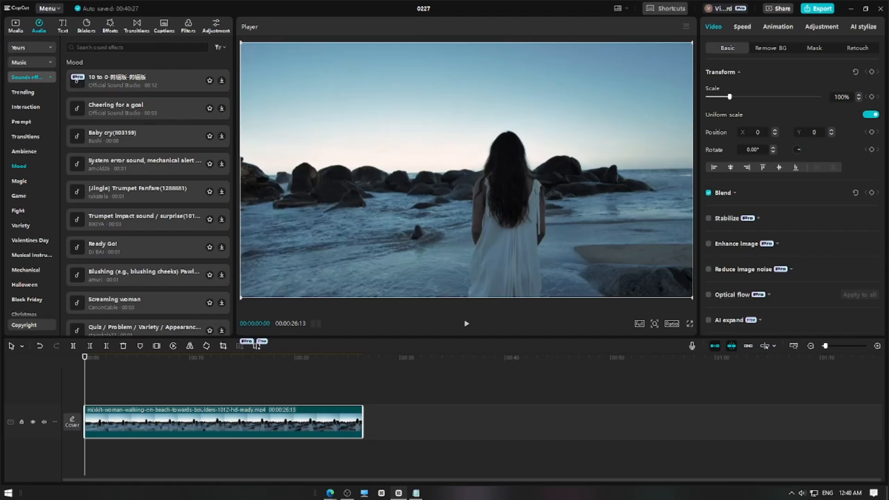
- Search the sound effects for "sea", preview the first three results, and add the third one, Peaceful Sea, to the timeline
{"action": "left_click", "coordinate": [135, 48]}
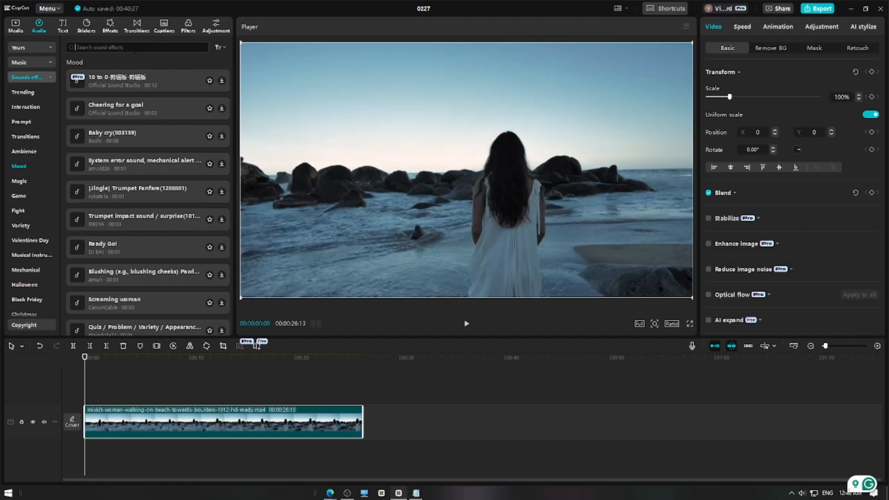
{"action": "type", "text": "sea"}
{"action": "key", "text": "Return"}
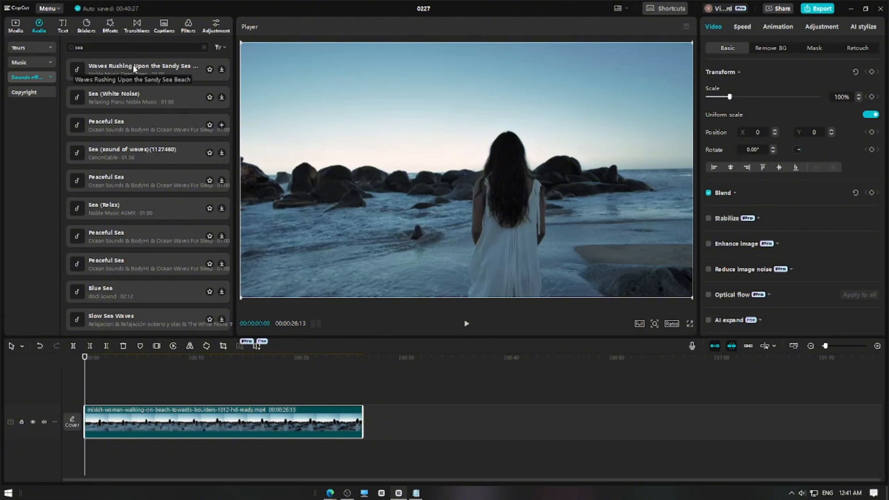
{"action": "left_click", "coordinate": [135, 67]}
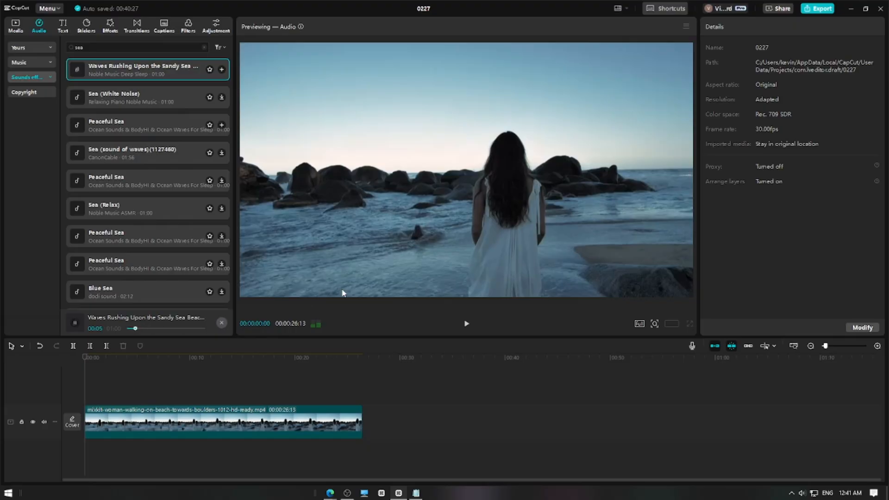
{"action": "left_click", "coordinate": [158, 104]}
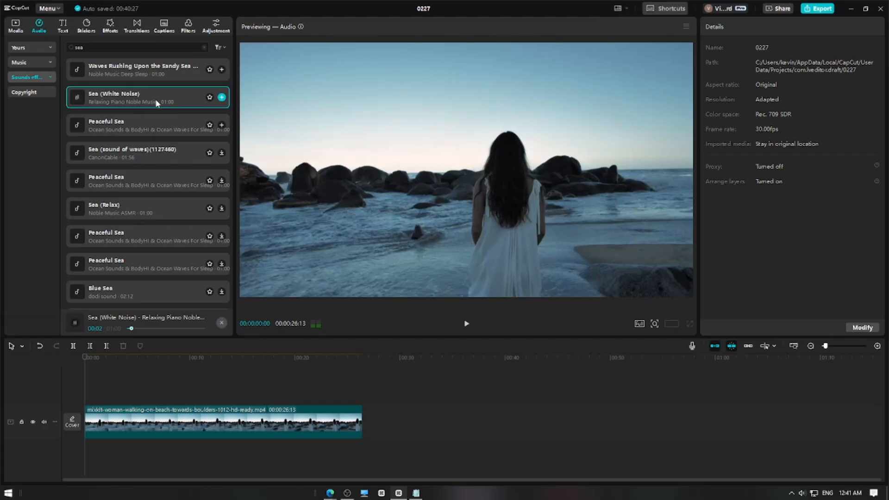
{"action": "left_click", "coordinate": [159, 126]}
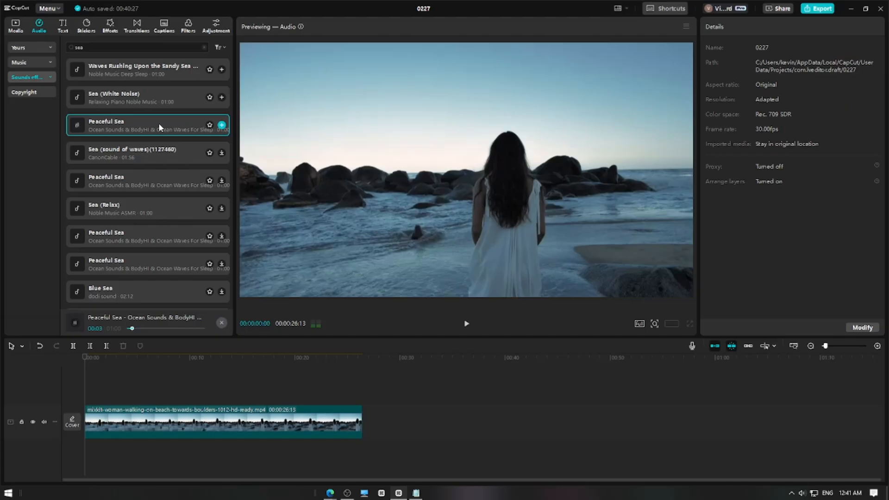
{"action": "left_click", "coordinate": [222, 125]}
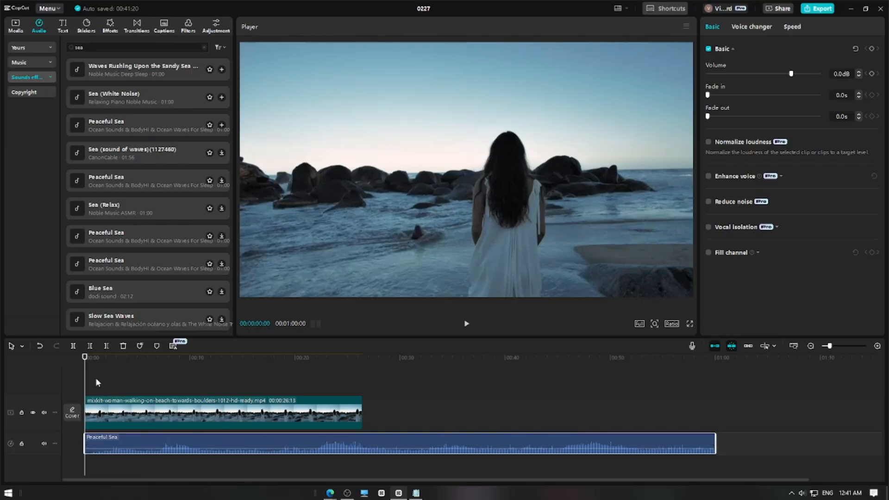
- Play back the video with the Peaceful Sea audio from about 10 seconds and about 22 seconds
{"action": "left_click_drag", "start_coordinate": [84, 368], "coordinate": [195, 376]}
{"action": "key", "text": "space"}
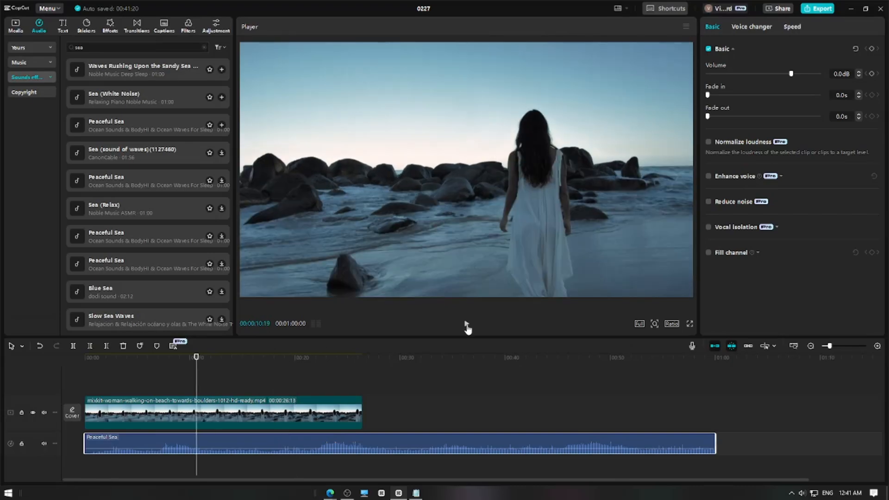
{"action": "left_click", "coordinate": [318, 384]}
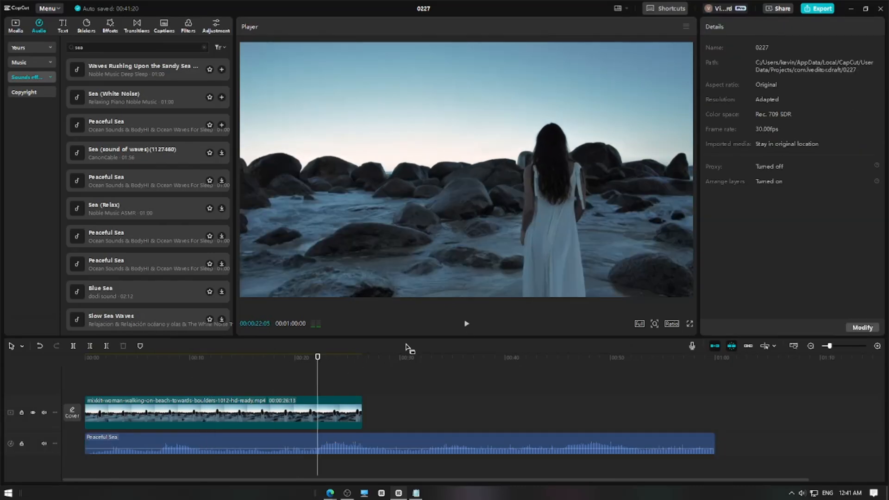
{"action": "left_click", "coordinate": [467, 324]}
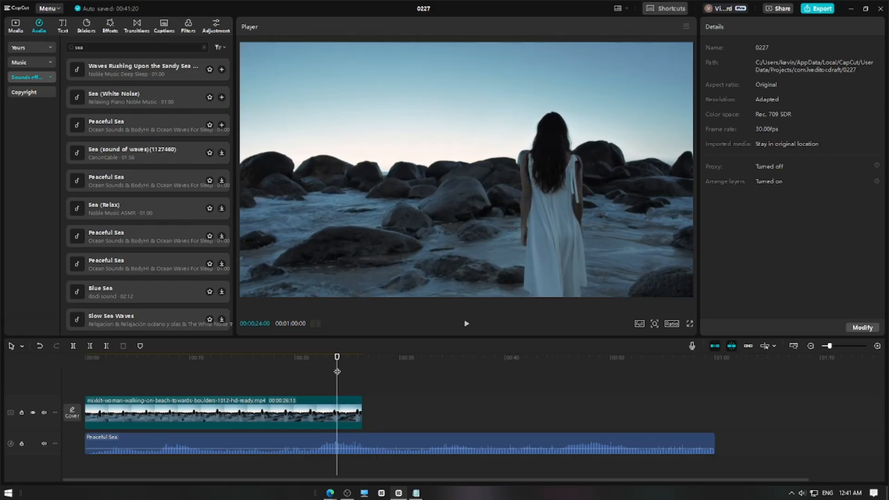
- Cut away the part of the Peaceful Sea audio before 00:00:29:12 and move the remainder to the timeline start
{"action": "left_click", "coordinate": [383, 373]}
{"action": "left_click_drag", "start_coordinate": [386, 373], "coordinate": [394, 373]}
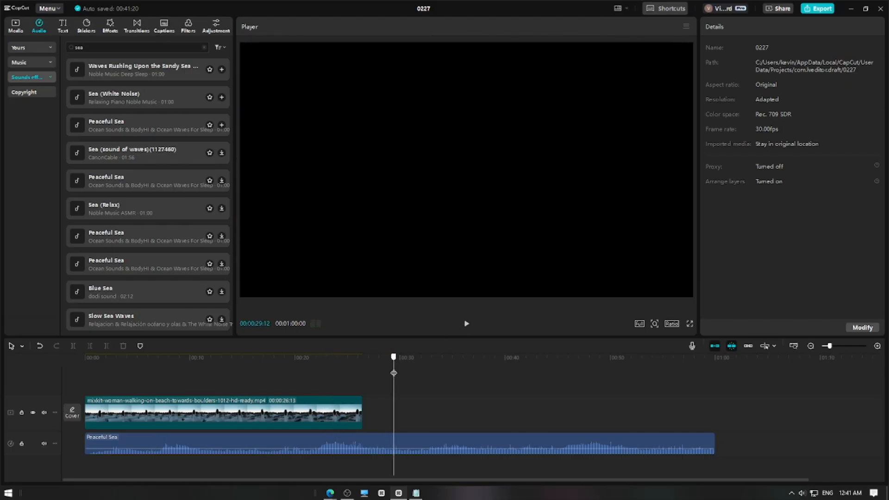
{"action": "left_click", "coordinate": [254, 439]}
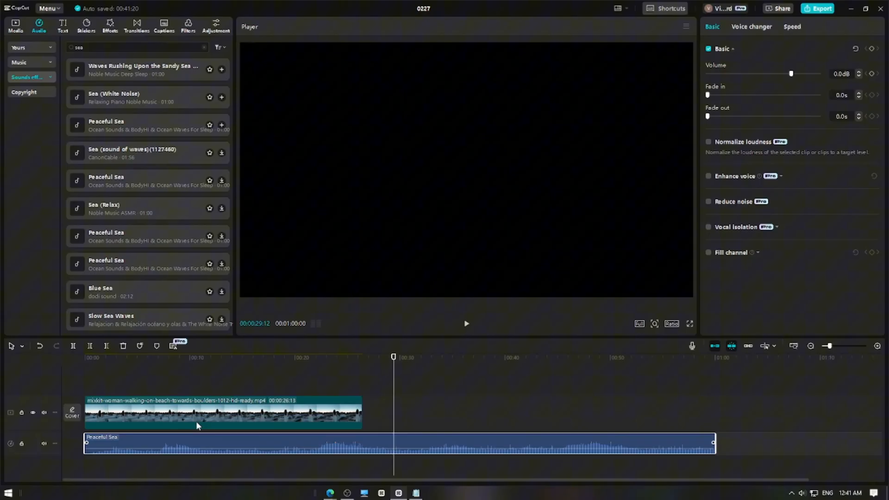
{"action": "left_click", "coordinate": [89, 346]}
{"action": "left_click_drag", "start_coordinate": [439, 446], "coordinate": [131, 445]}
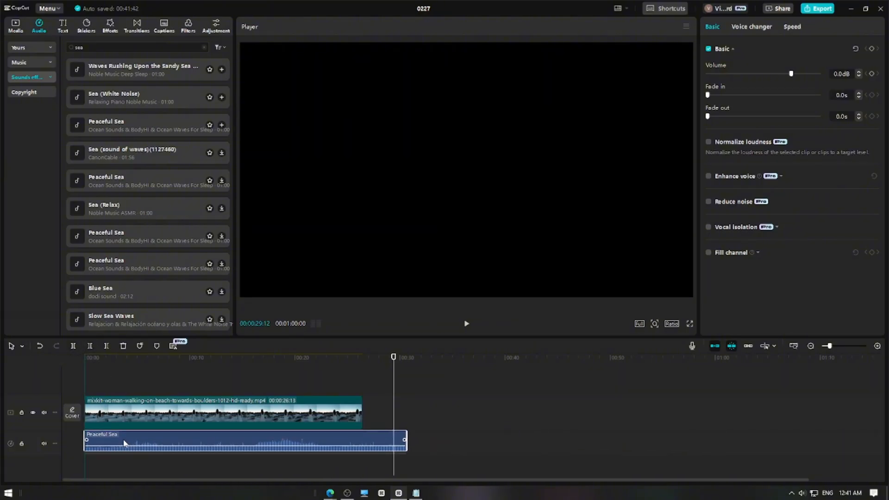
- Trim the end of the Peaceful Sea audio to the video's end at 00:00:26:13 and play back the opening seconds
{"action": "left_click", "coordinate": [366, 359]}
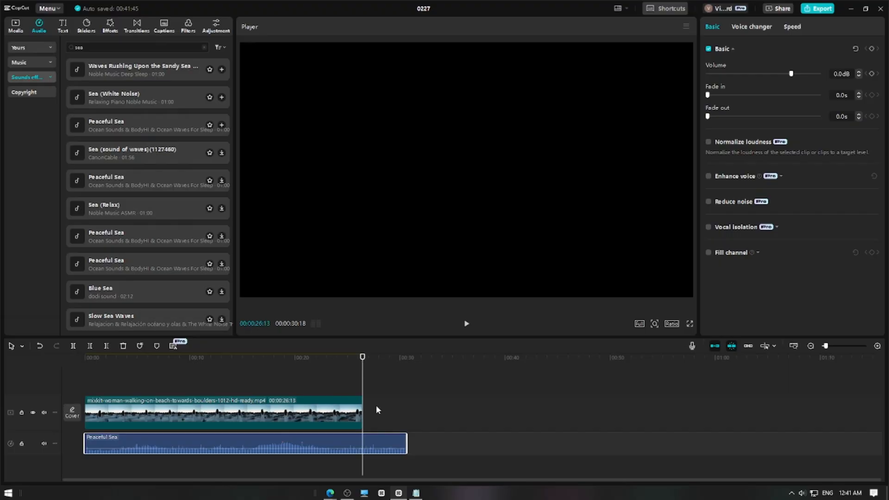
{"action": "left_click", "coordinate": [106, 347]}
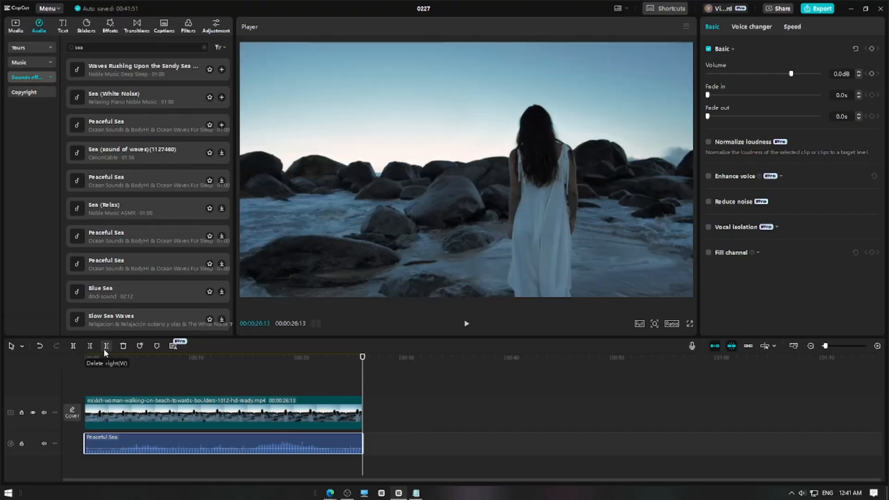
{"action": "left_click", "coordinate": [94, 363]}
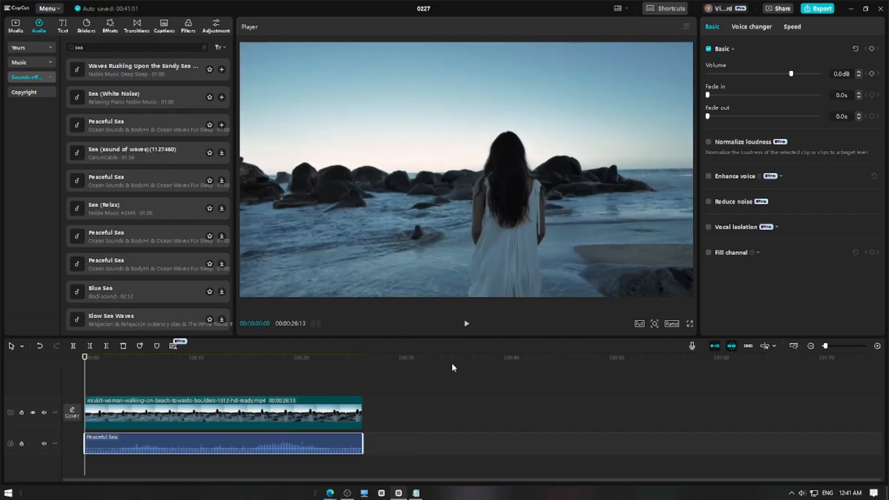
{"action": "left_click", "coordinate": [466, 326]}
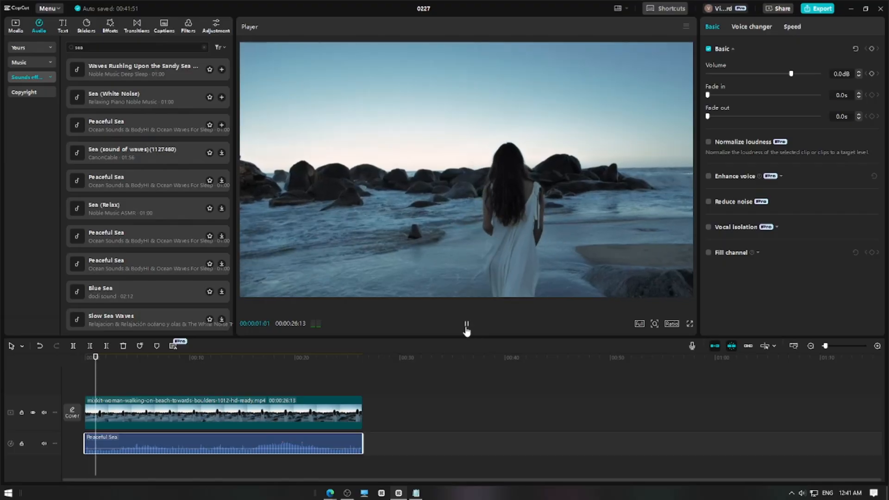
{"action": "left_click", "coordinate": [466, 324]}
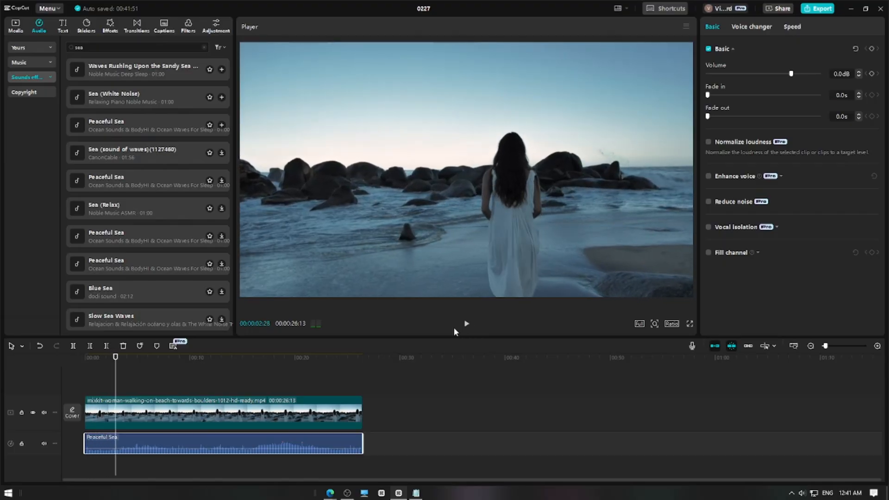
{"action": "left_click_drag", "start_coordinate": [107, 366], "coordinate": [70, 366]}
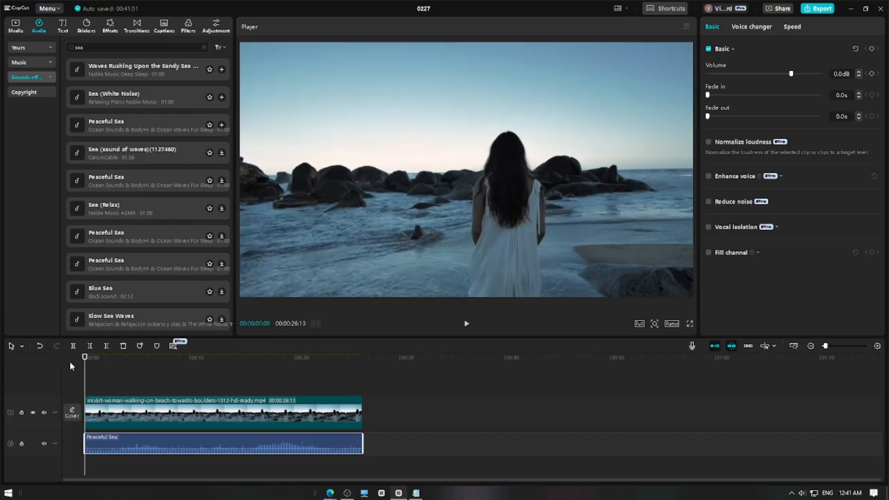
- Search the sound effects for "chirping birds", preview several, and add "Environmental sounds The tranquility of the morning sun and the chirping of birds"
{"action": "left_click", "coordinate": [100, 46]}
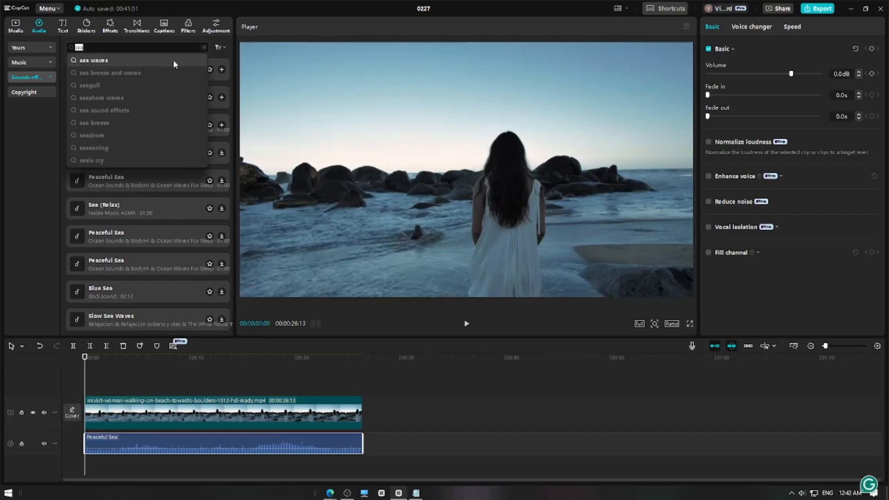
{"action": "type", "text": "chir"}
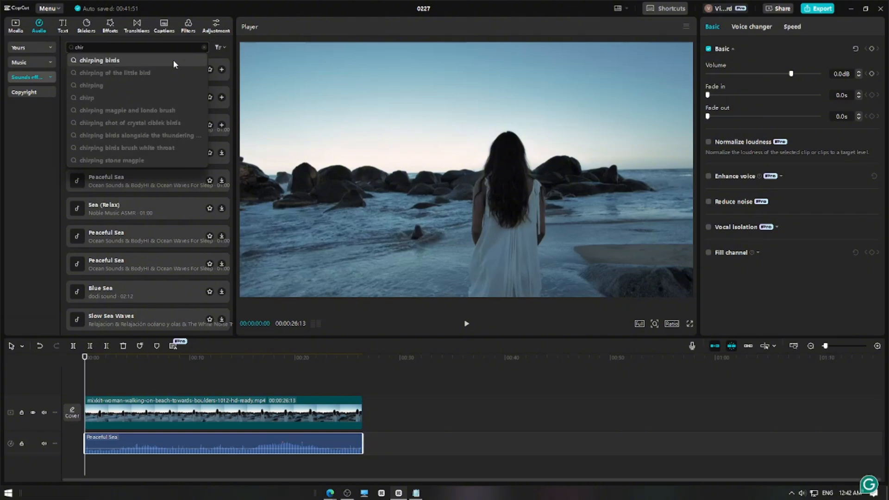
{"action": "left_click", "coordinate": [173, 60]}
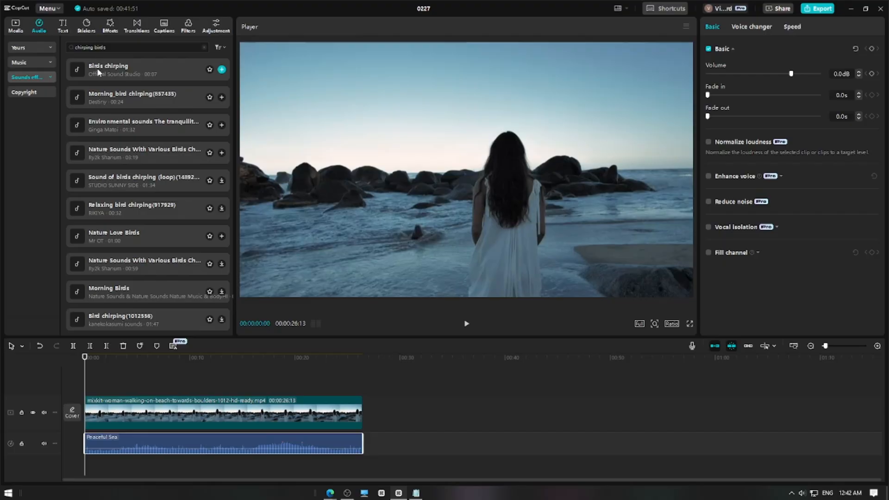
{"action": "left_click", "coordinate": [99, 71]}
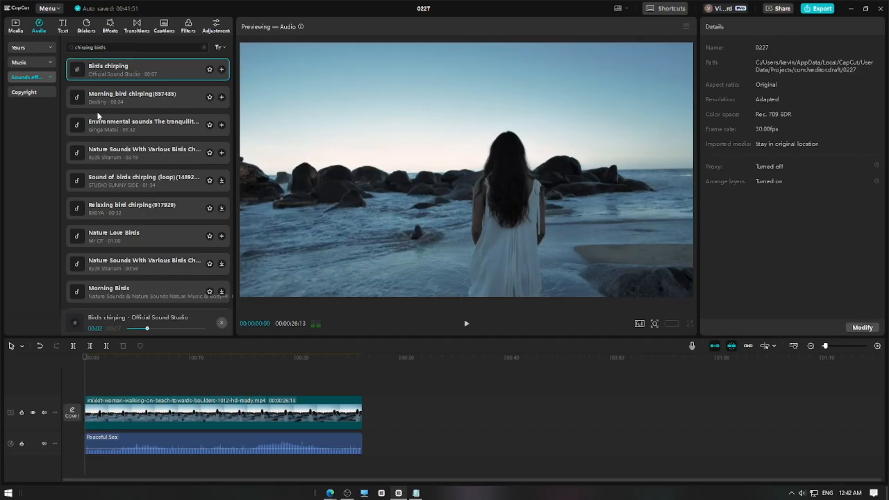
{"action": "left_click", "coordinate": [98, 153]}
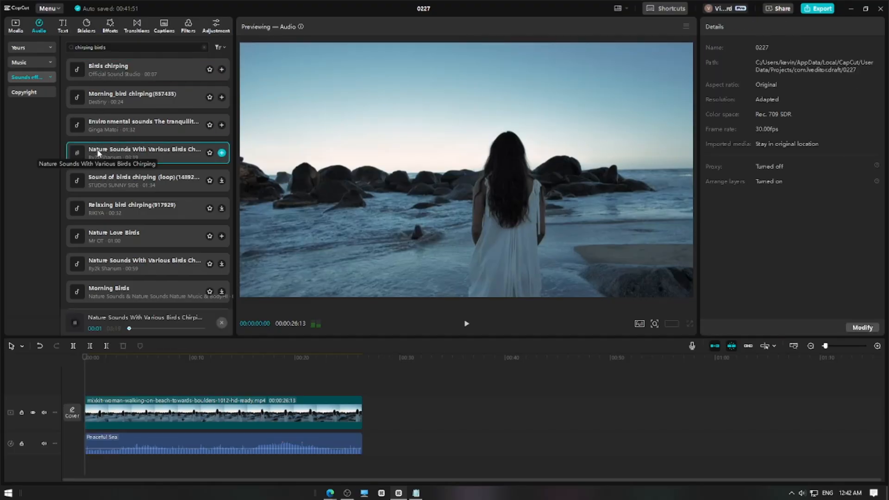
{"action": "left_click", "coordinate": [115, 123]}
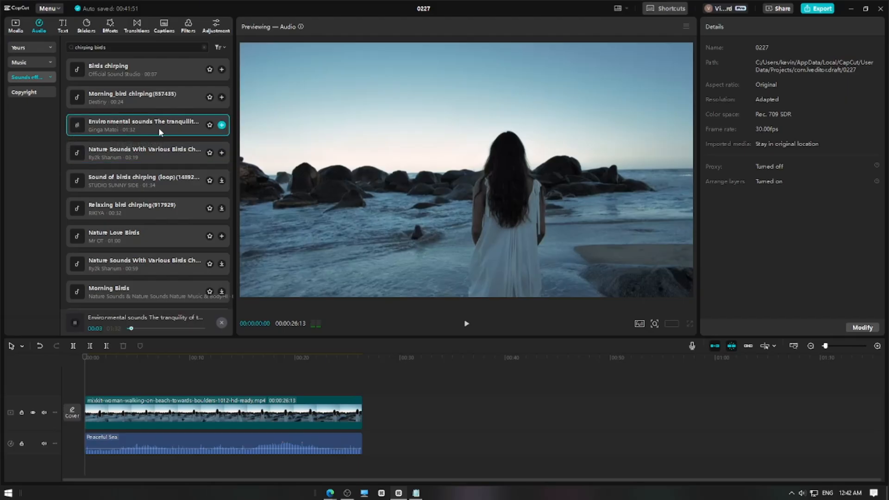
{"action": "left_click", "coordinate": [221, 125]}
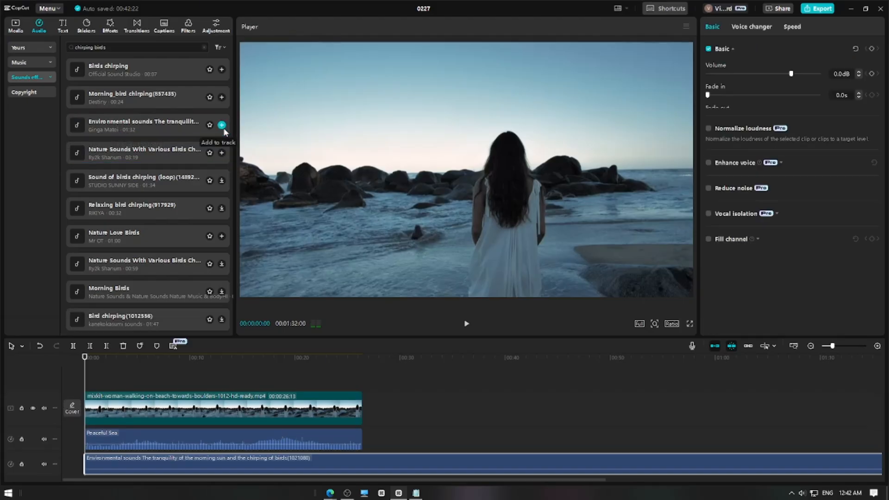
- Trim the bird chirping audio's end to the video's end at 00:00:26:13 and return the playhead to the start
{"action": "left_click", "coordinate": [362, 360]}
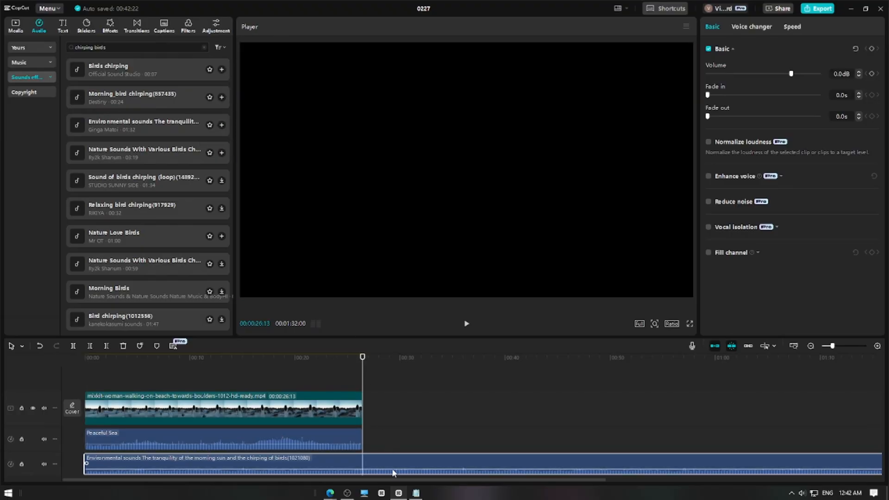
{"action": "left_click", "coordinate": [106, 346]}
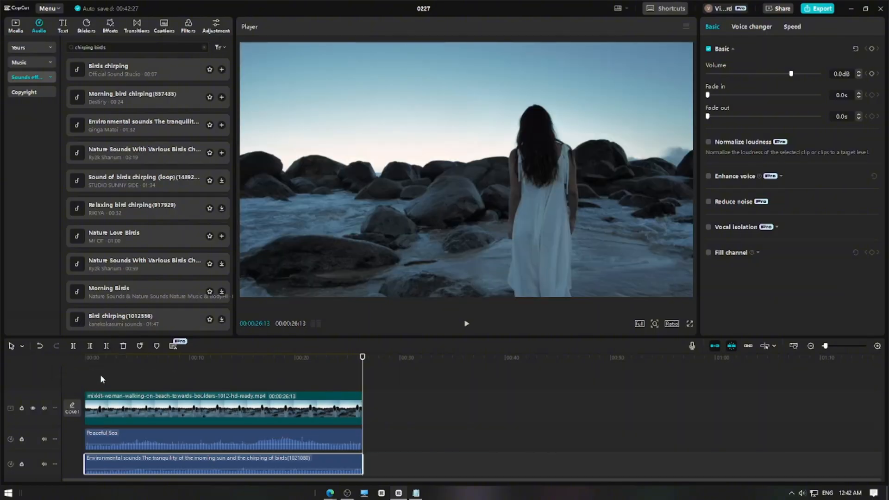
{"action": "left_click", "coordinate": [89, 358]}
{"action": "left_click", "coordinate": [68, 359]}
{"action": "scroll", "coordinate": [170, 382], "scroll_direction": "down", "scroll_amount": 1}
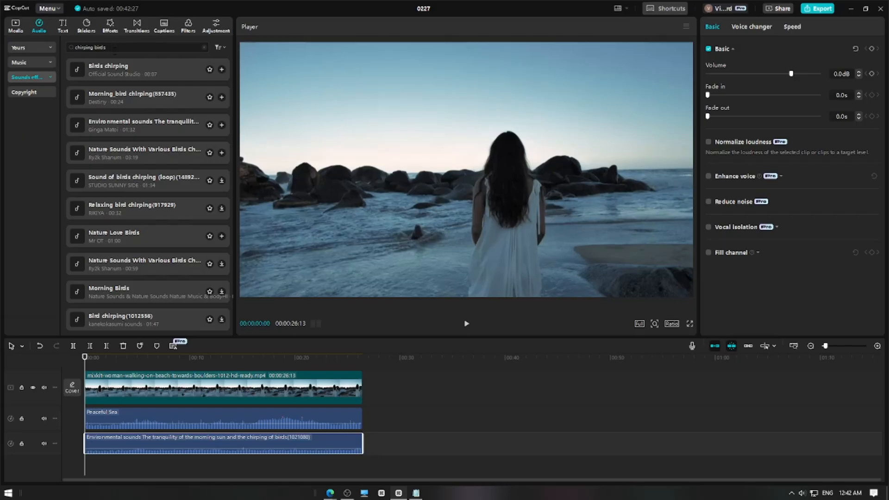
- Search the sound effects for "relax", preview Relax and Relaxing Ambient, and add the first Relax sound to the timeline
{"action": "left_click", "coordinate": [66, 45]}
{"action": "type", "text": "relax"}
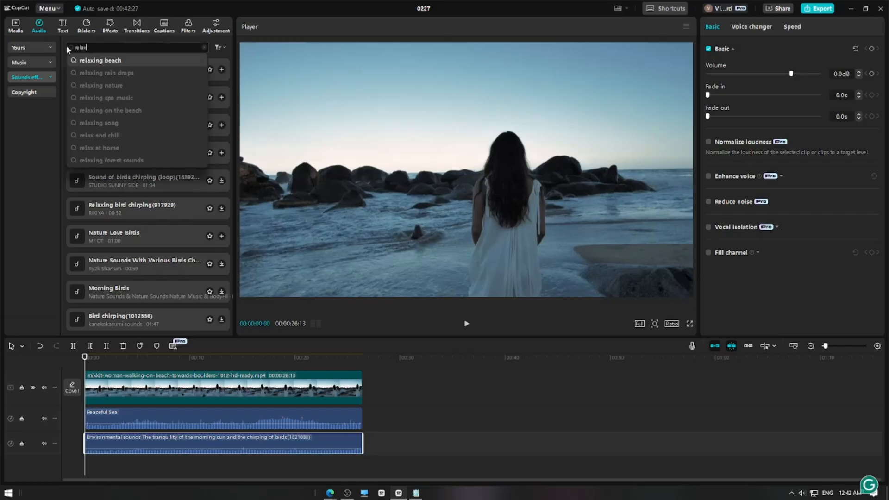
{"action": "key", "text": "Return"}
{"action": "left_click", "coordinate": [132, 65]}
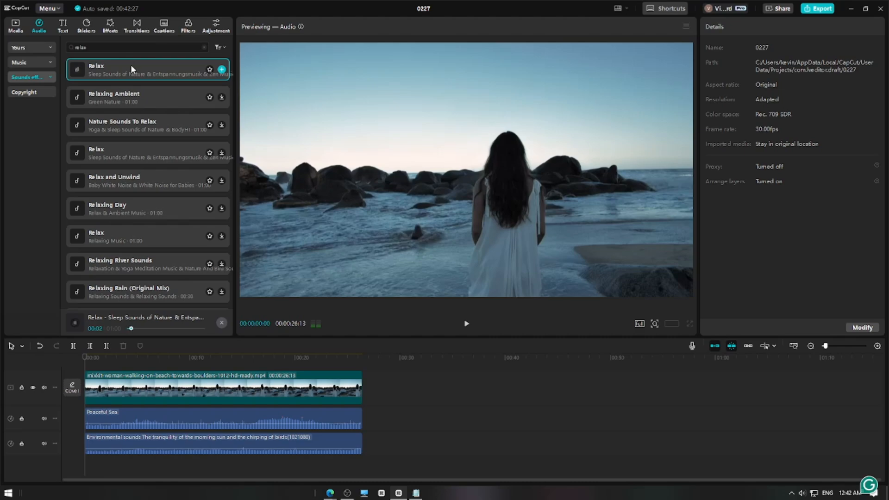
{"action": "left_click", "coordinate": [140, 93]}
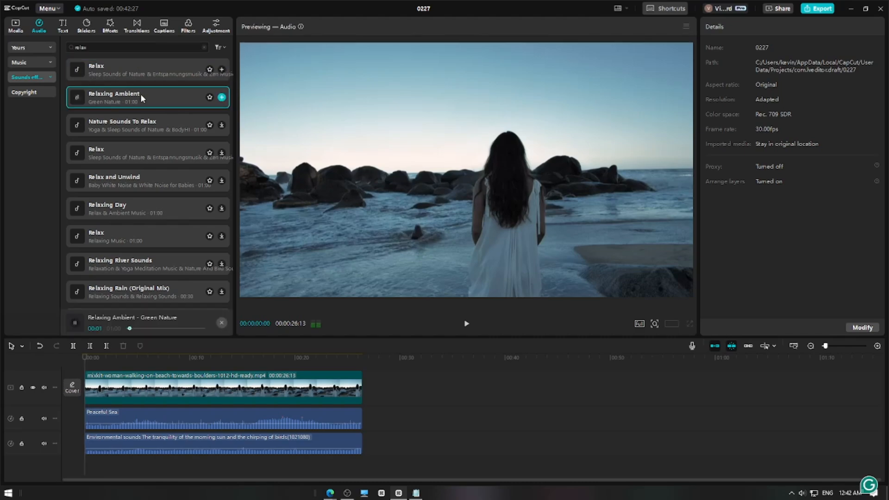
{"action": "left_click", "coordinate": [190, 69]}
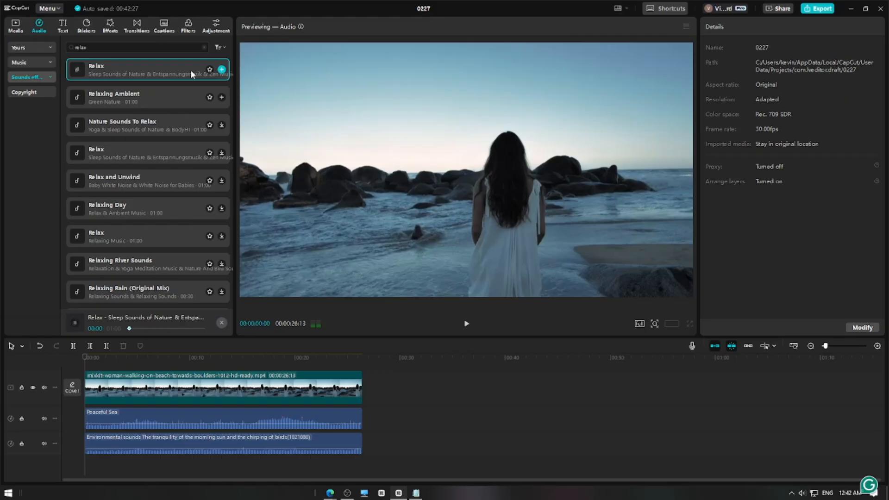
{"action": "left_click", "coordinate": [222, 69]}
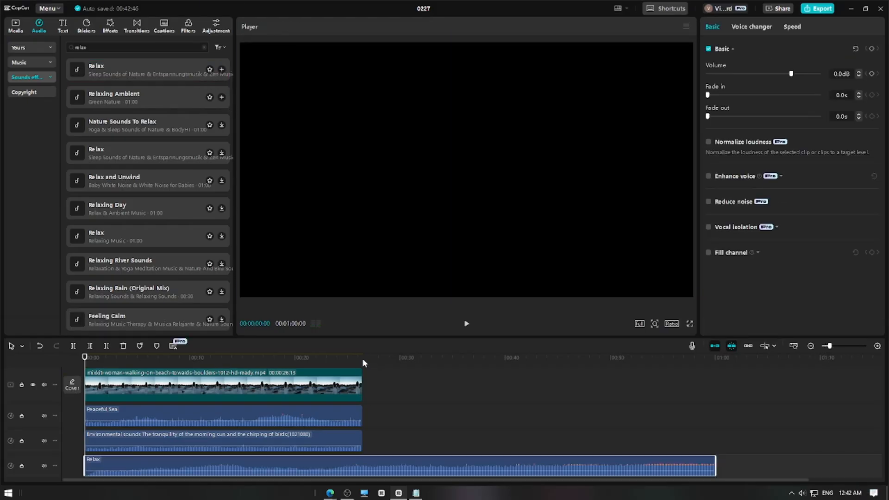
- Trim the end of the Relax audio to the video's end at 00:00:26:13 and play the whole video from the start
{"action": "left_click", "coordinate": [363, 360]}
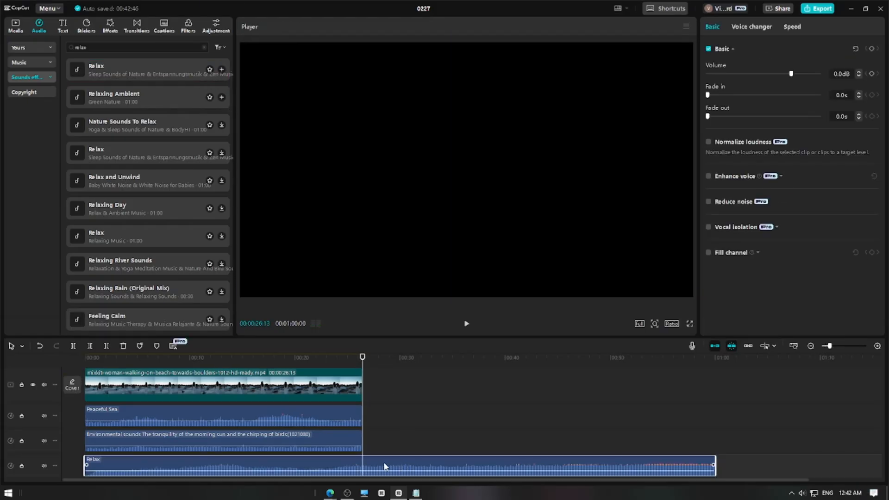
{"action": "key", "text": "w"}
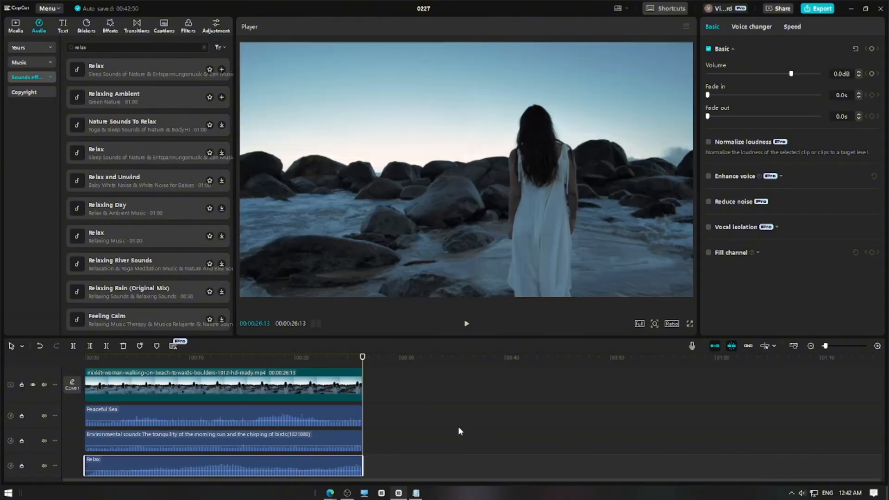
{"action": "left_click", "coordinate": [88, 357]}
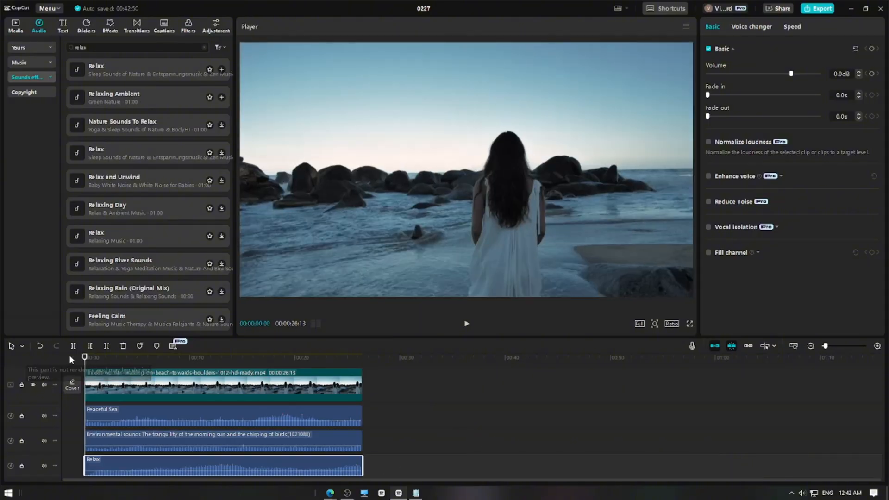
{"action": "left_click", "coordinate": [467, 325]}
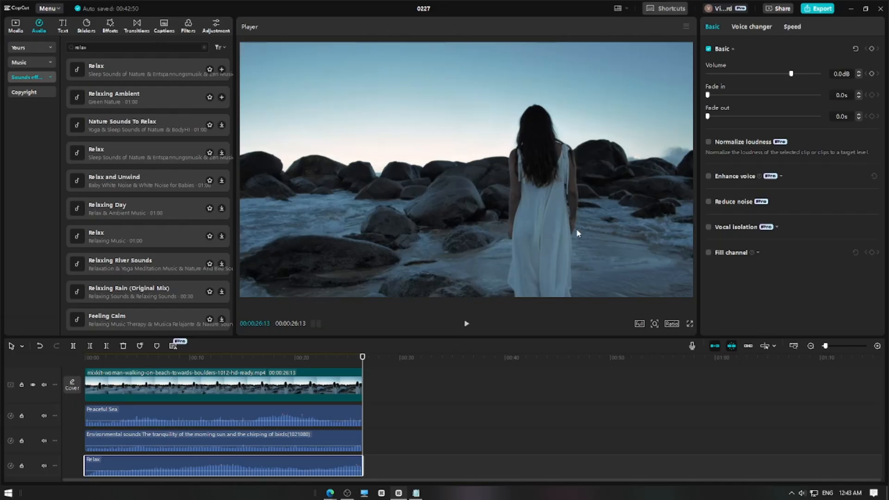
- Export the video as 0227 in mp4 format at 1080P, Higher bit rate, H.264 and 30fps
{"action": "left_click", "coordinate": [826, 10]}
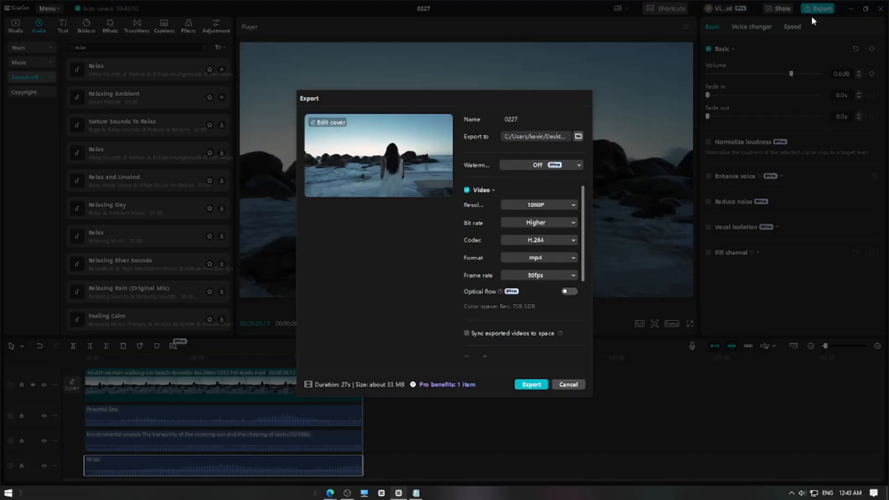
{"action": "left_click", "coordinate": [531, 384]}
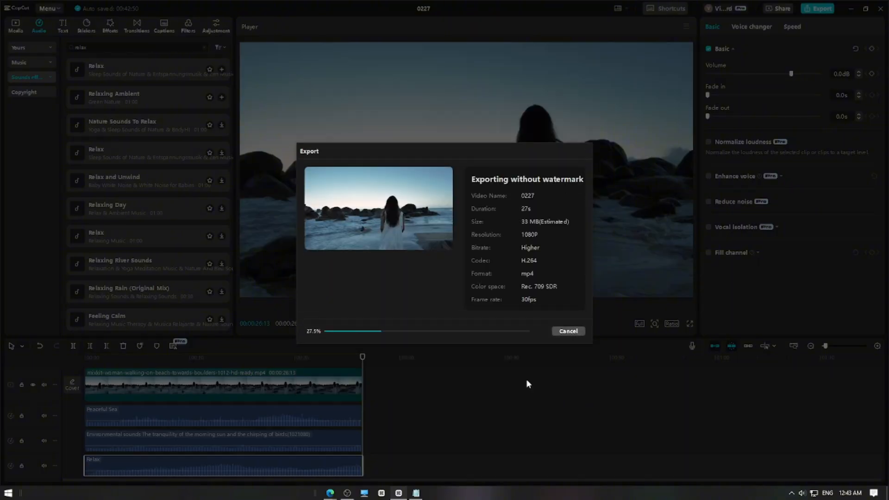